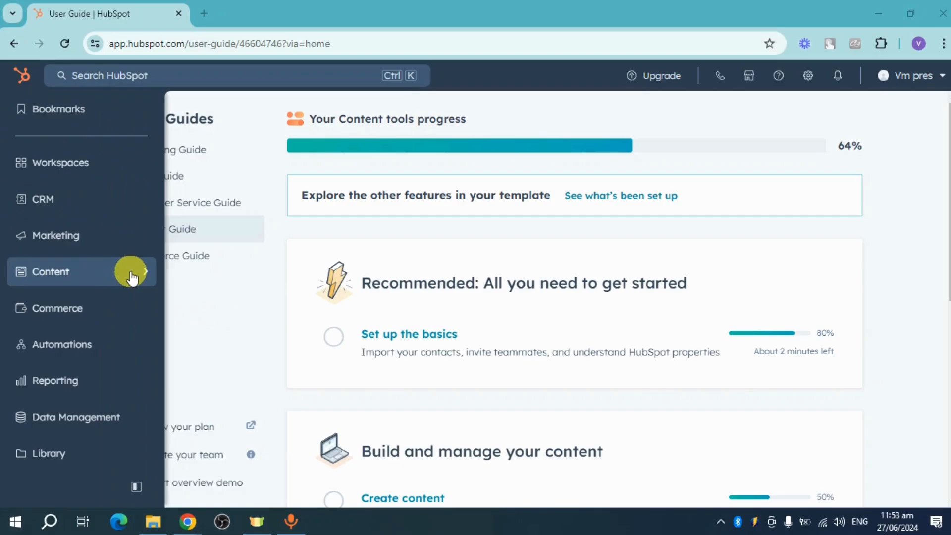
Create a new landing page named "Landing Page" from the Content section's landing pages
left_click(132, 277)
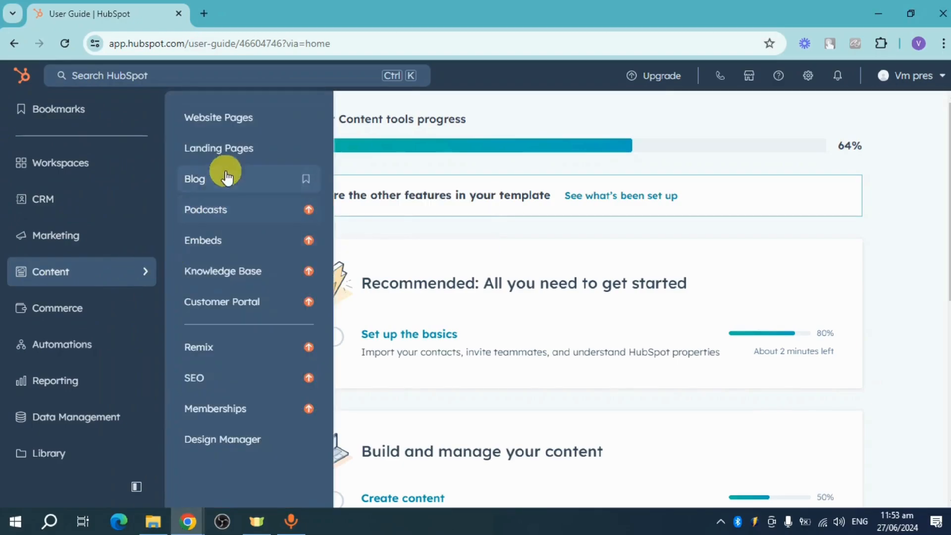
left_click(249, 149)
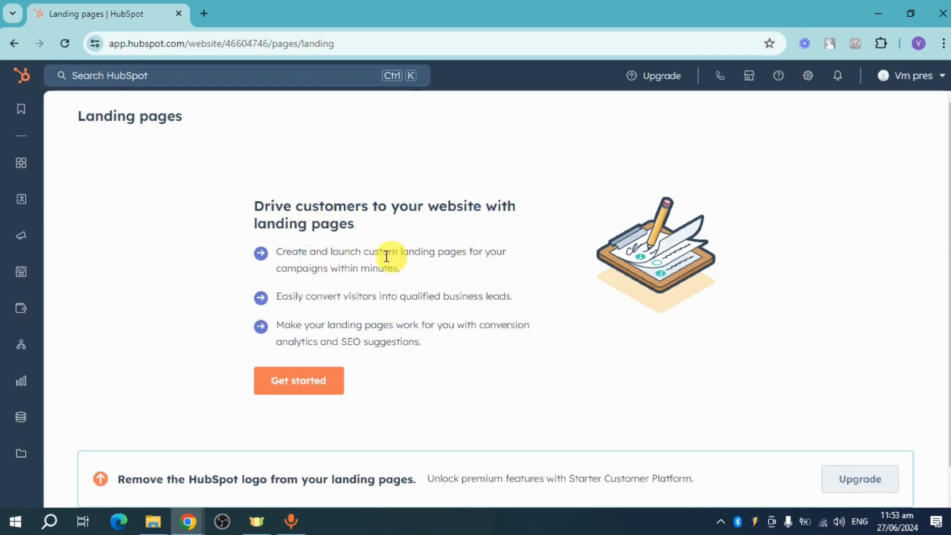
scroll(440, 268, "down", 1)
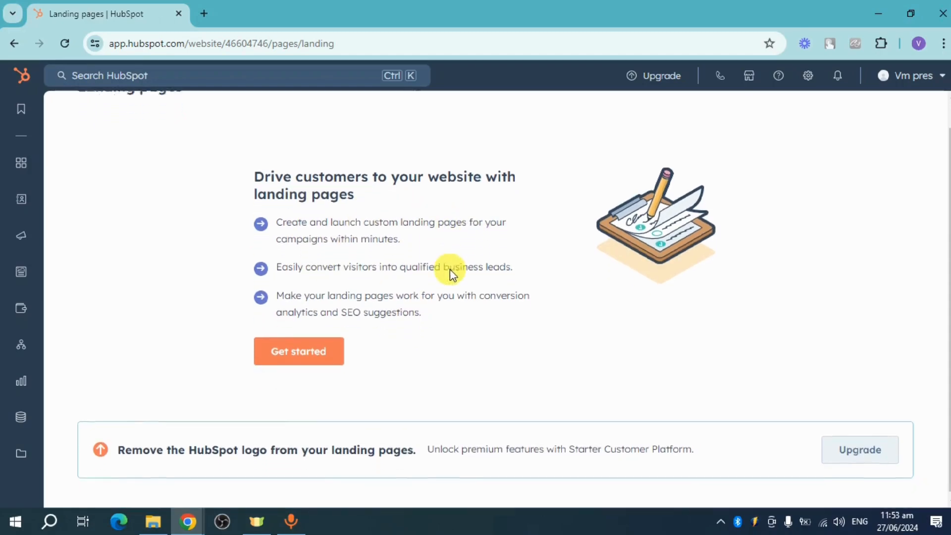
left_click(314, 358)
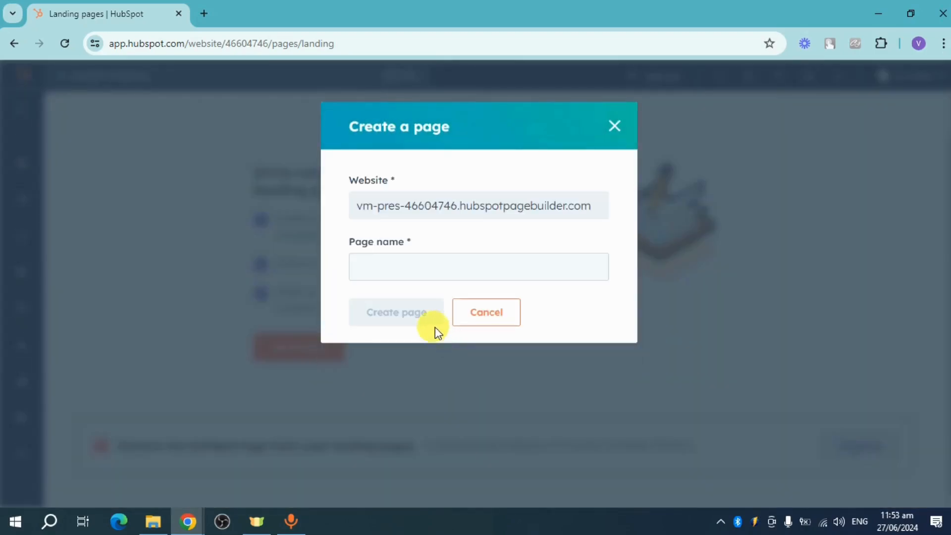
left_click(423, 272)
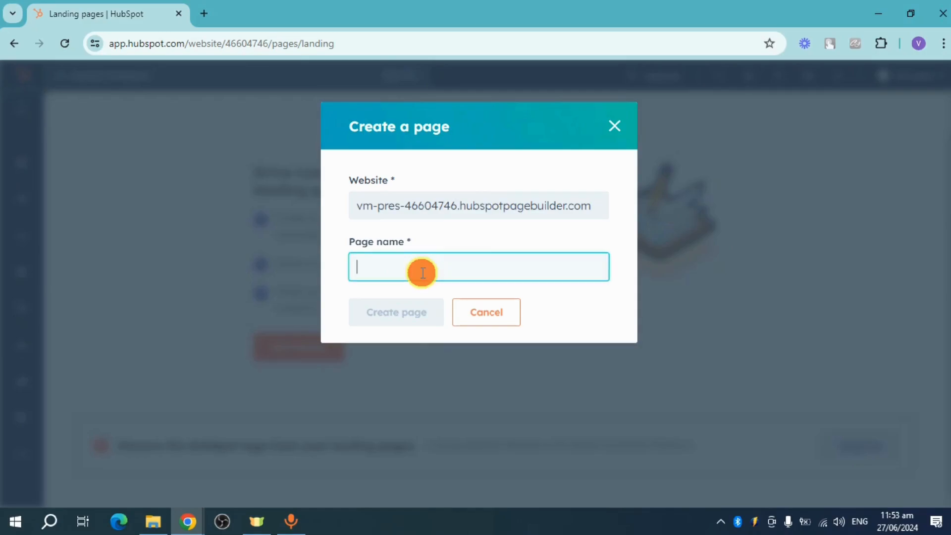
type("Landing Page")
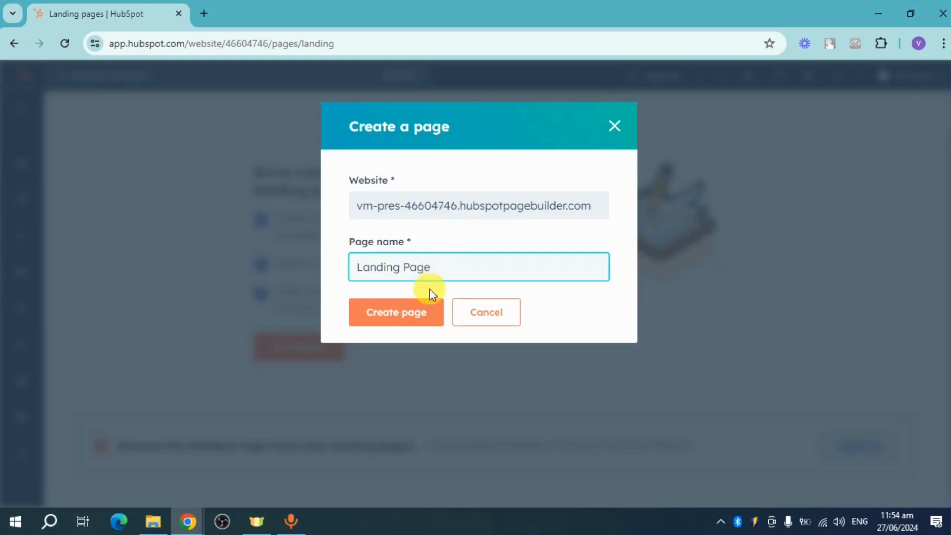
left_click(411, 320)
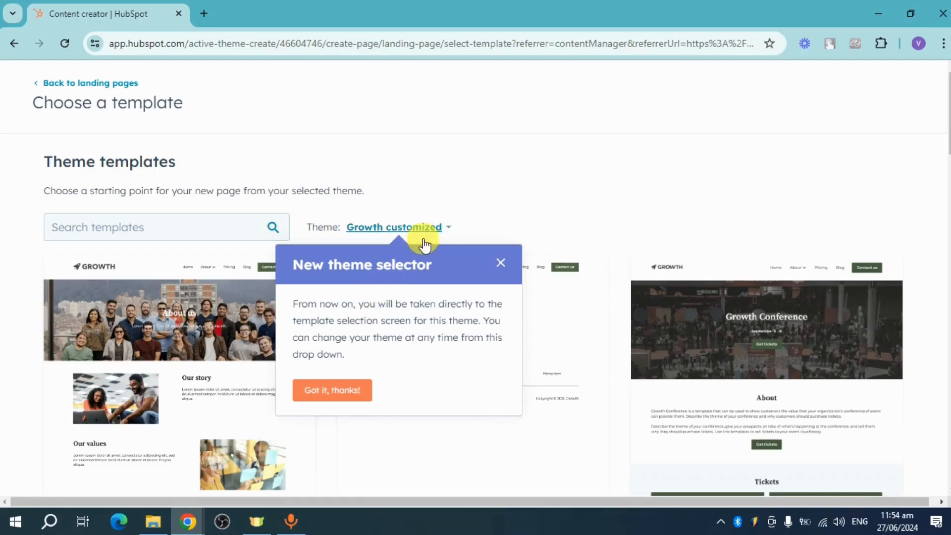
Check the options for the Growth customized theme and dismiss the new theme selector notice
left_click(449, 232)
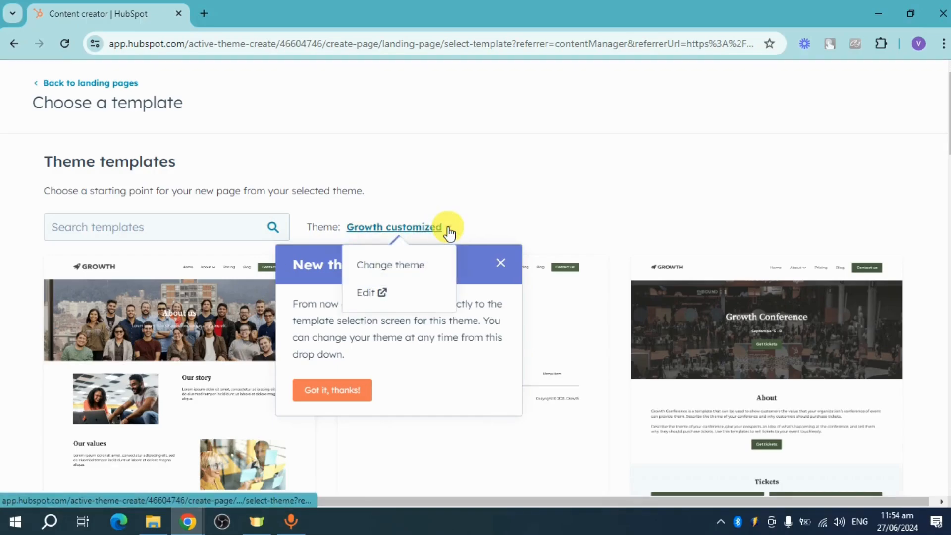
left_click(484, 148)
left_click(344, 390)
Choose the "Landing page - video" theme template for the new page
scroll(773, 372, "down", 2)
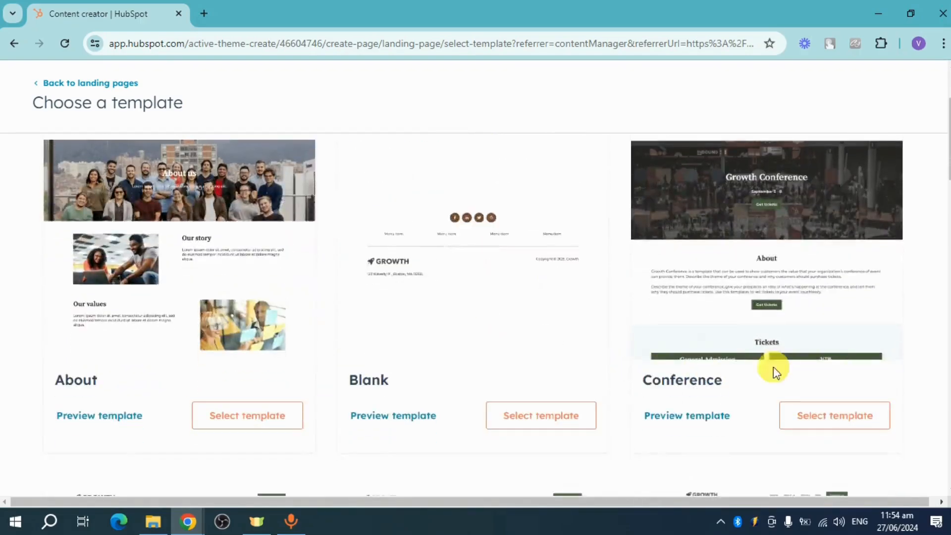
scroll(693, 362, "down", 3)
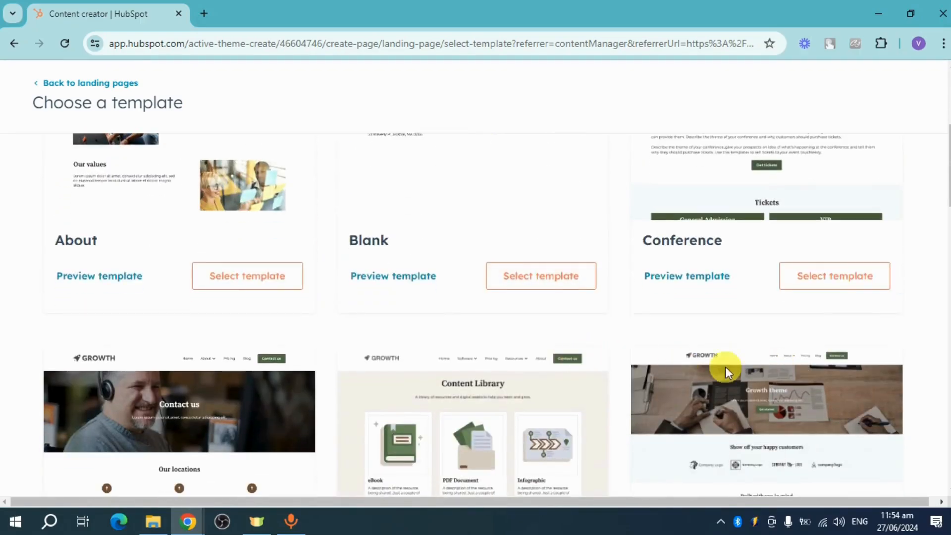
scroll(644, 364, "up", 1)
scroll(496, 297, "down", 5)
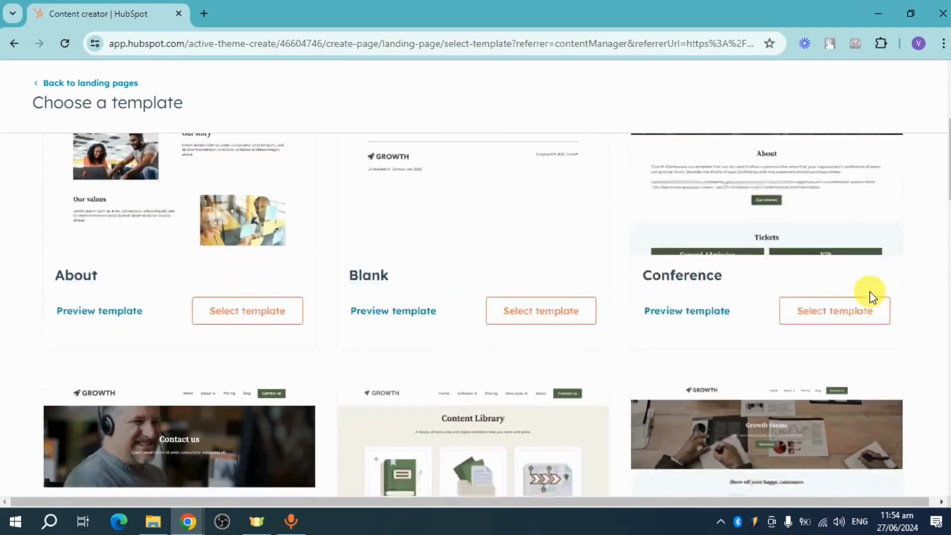
scroll(754, 323, "down", 10)
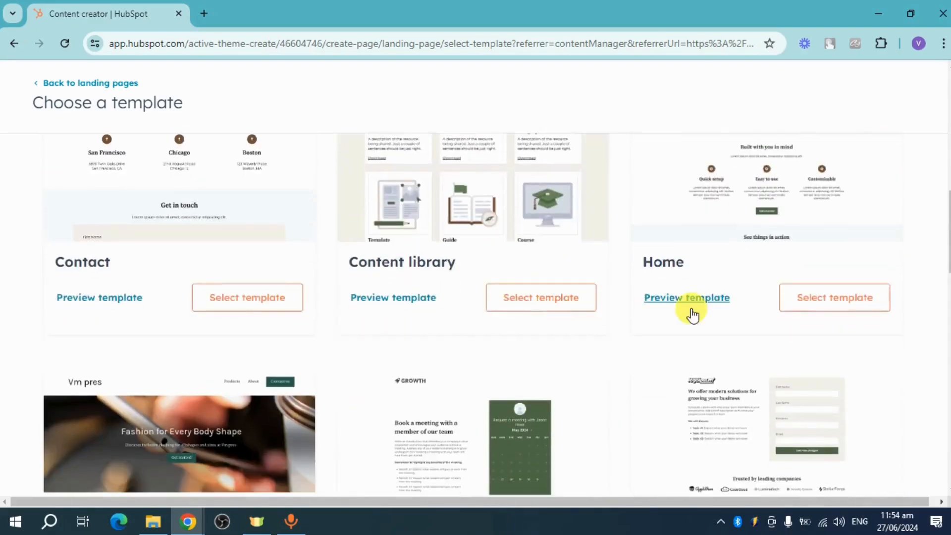
scroll(749, 323, "up", 4)
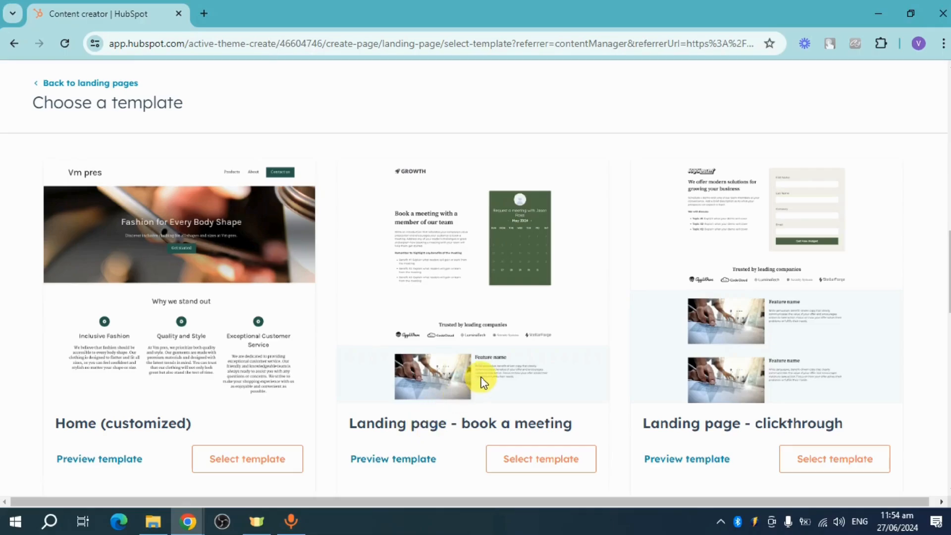
scroll(855, 399, "down", 5)
scroll(648, 406, "down", 2)
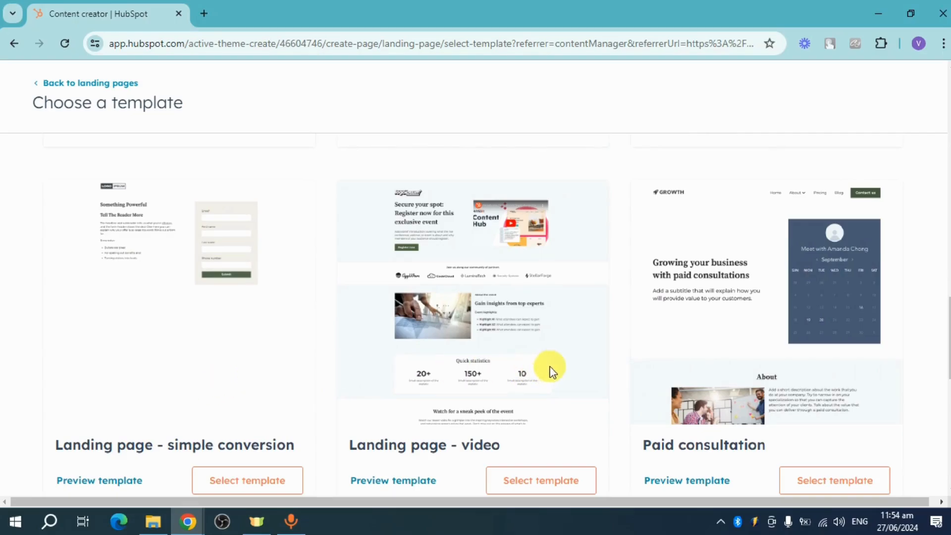
scroll(551, 365, "down", 1)
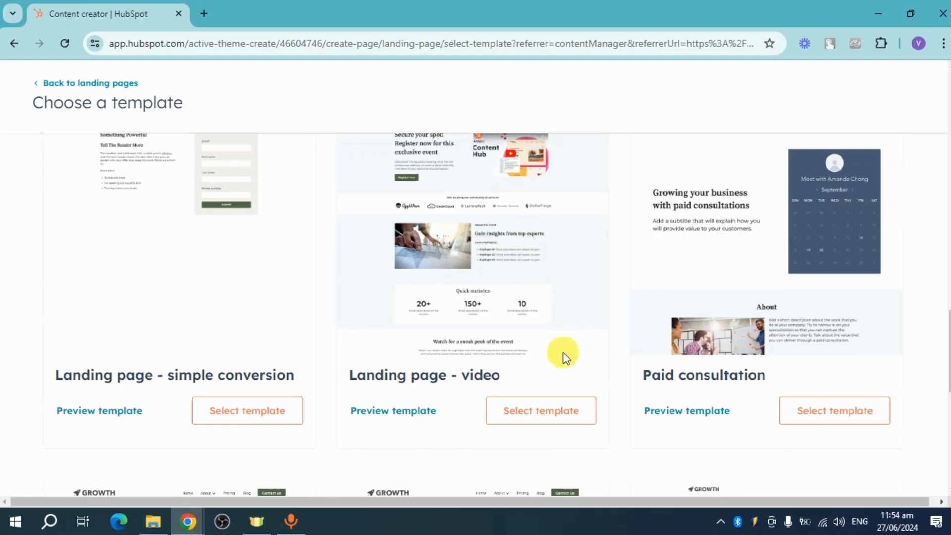
left_click(589, 414)
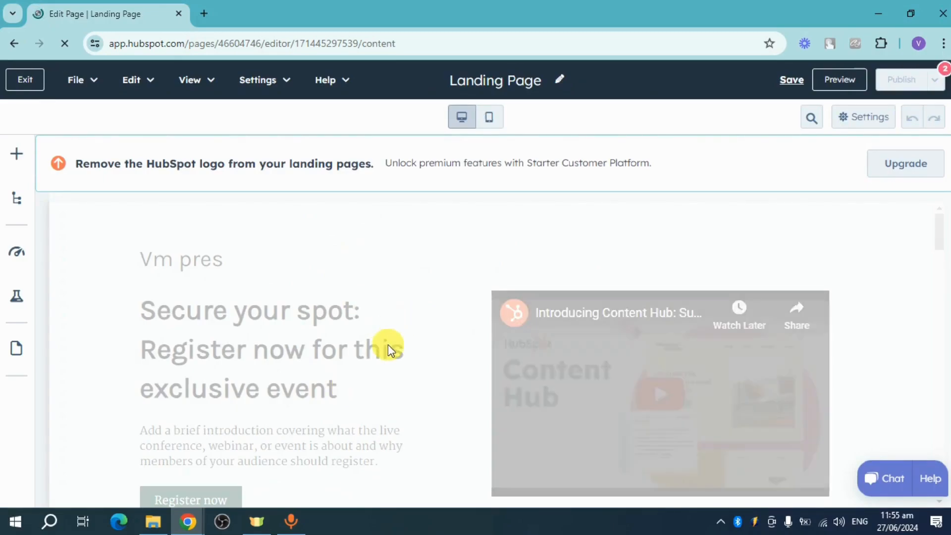
View the upgrade page behind the introduction paragraph's Personalize option and return to the page editor
left_click(884, 486)
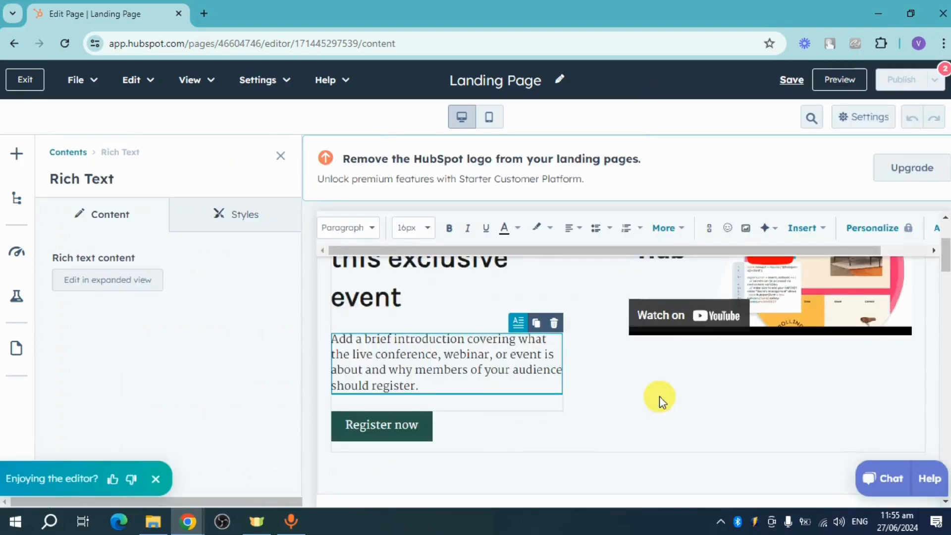
left_click(870, 232)
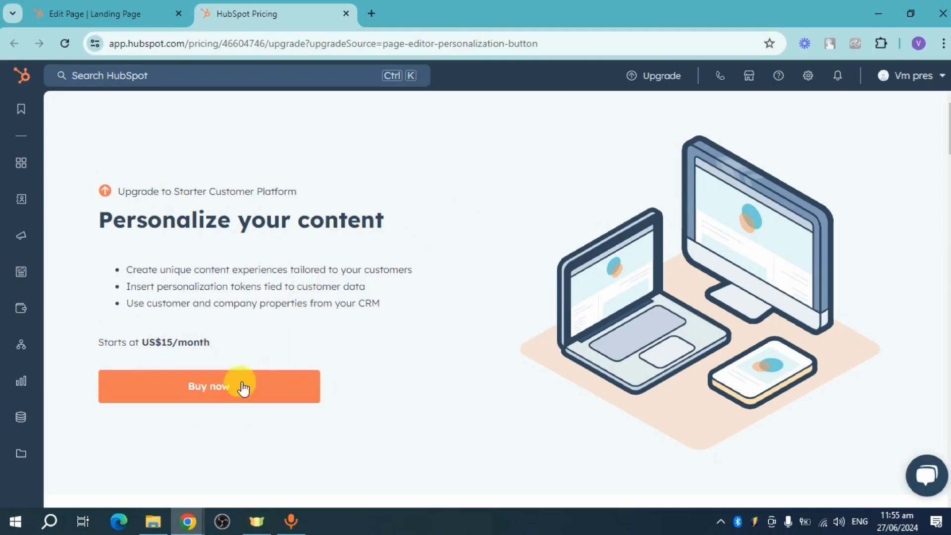
left_click(89, 20)
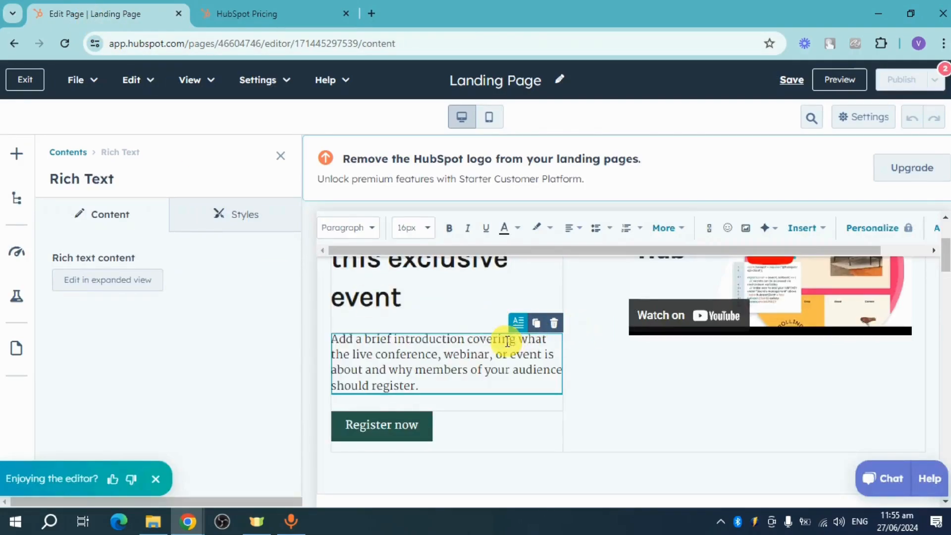
Try to move the "Secure your spot" heading module within the page's first section
scroll(507, 341, "up", 3)
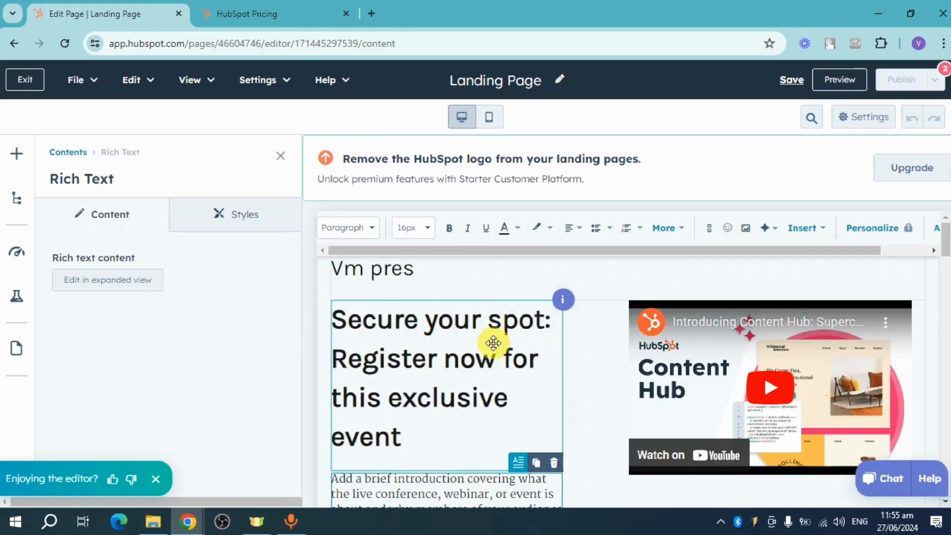
left_click_drag(495, 340, 346, 354)
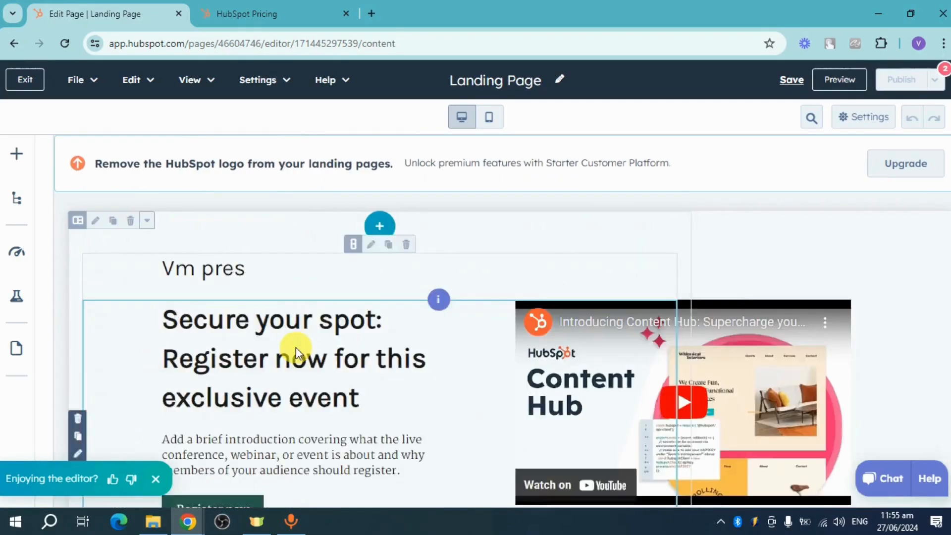
scroll(590, 351, "down", 4)
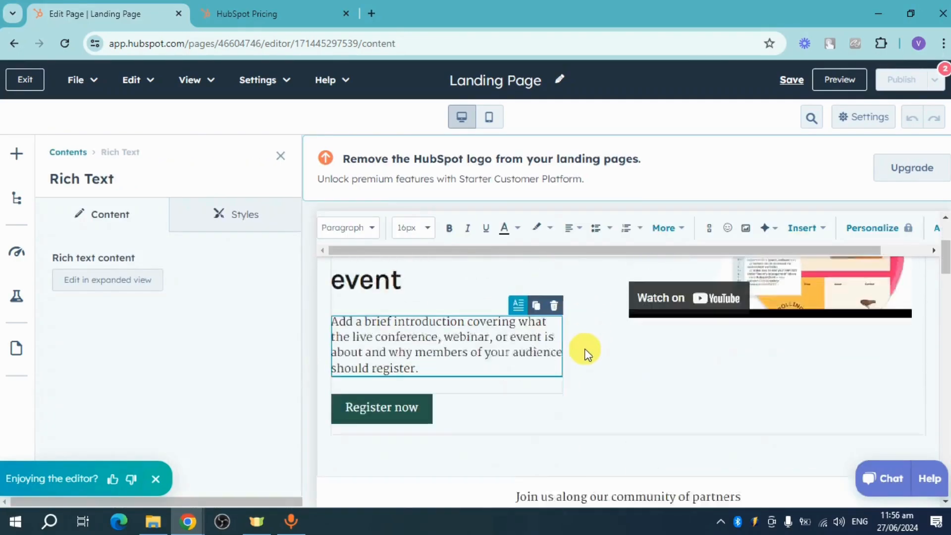
scroll(481, 297, "down", 4)
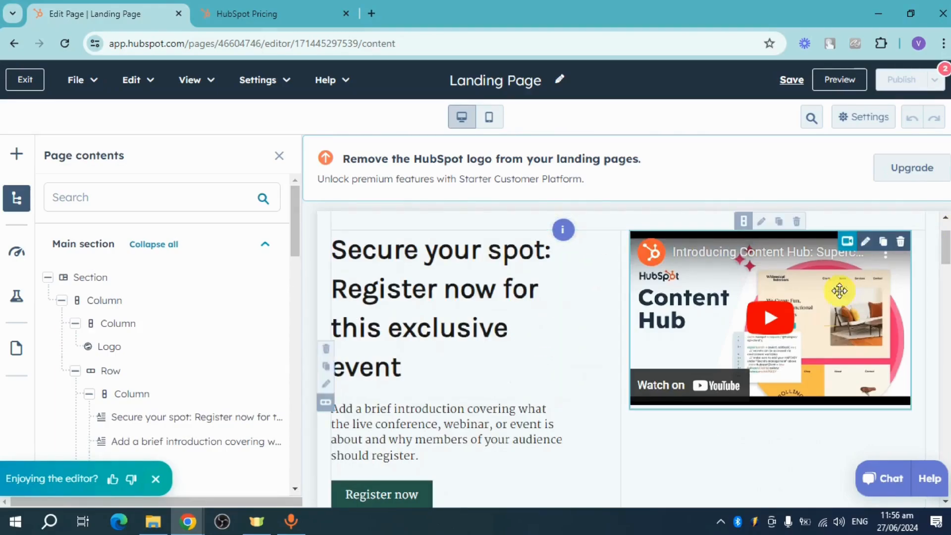
Select the "Secure your spot" heading and look through its advanced and additional text formatting options
left_click(497, 346)
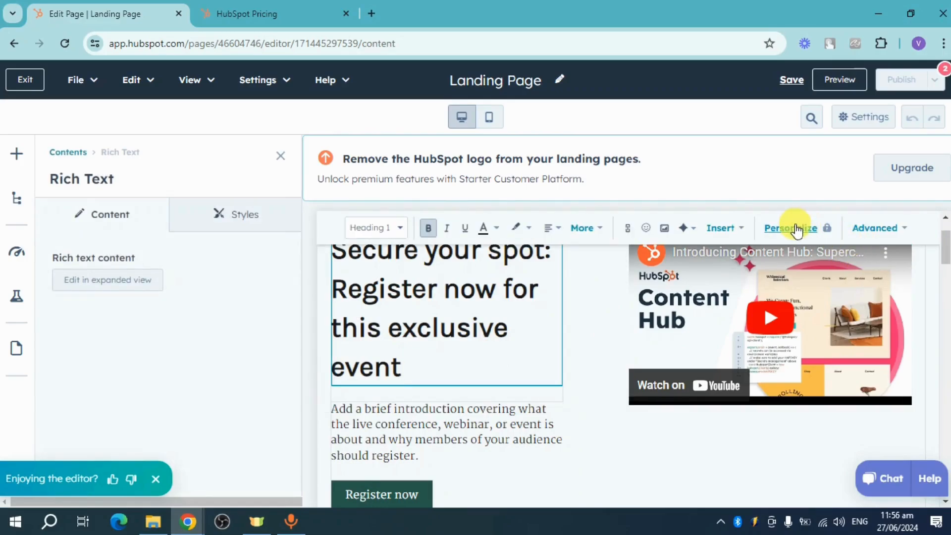
left_click(886, 233)
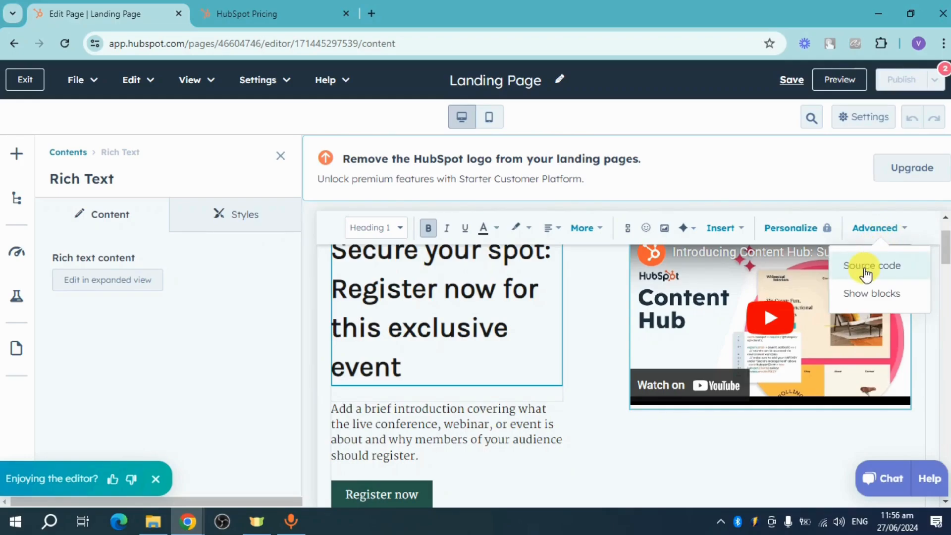
left_click(595, 229)
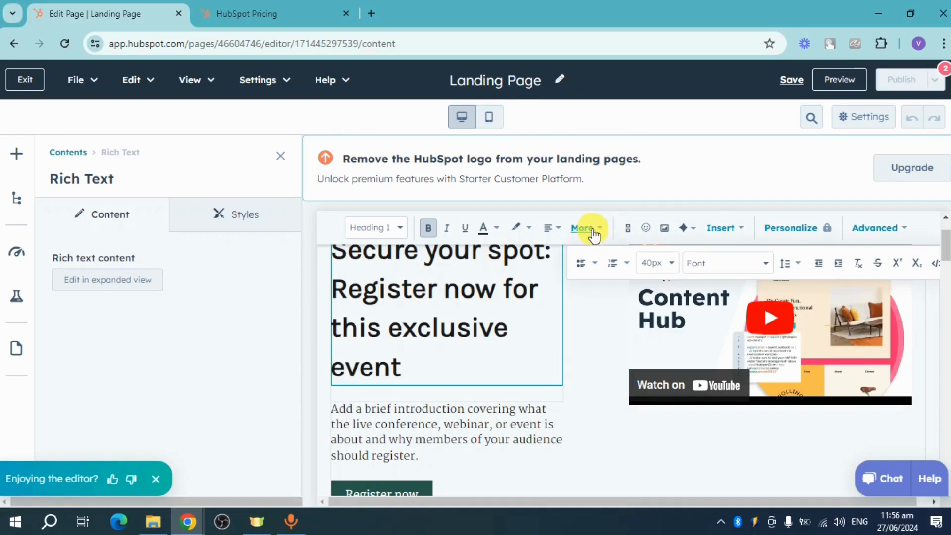
left_click(595, 232)
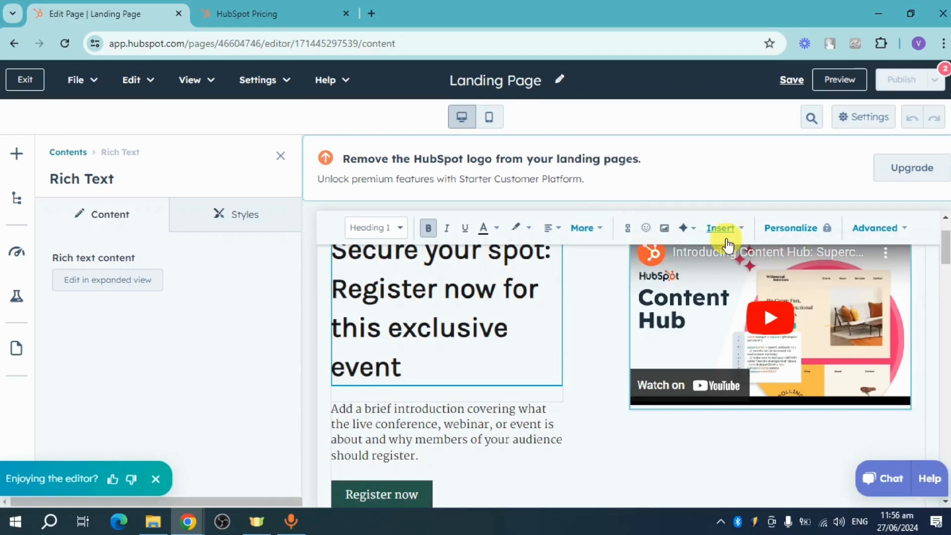
Generate an AI heading from the prompt "Clothing store inclusive of body shapes" and insert it into the "Secure your spot" text module
left_click(689, 229)
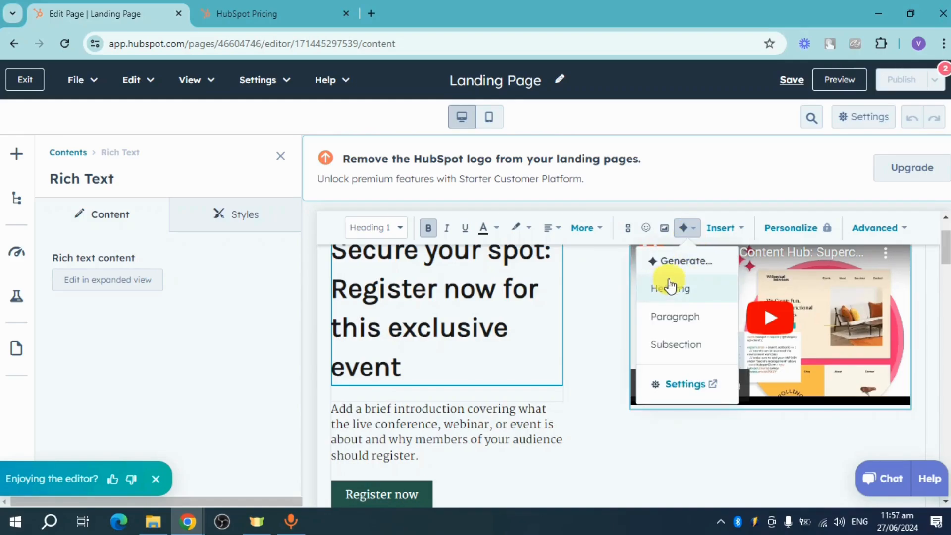
left_click(676, 345)
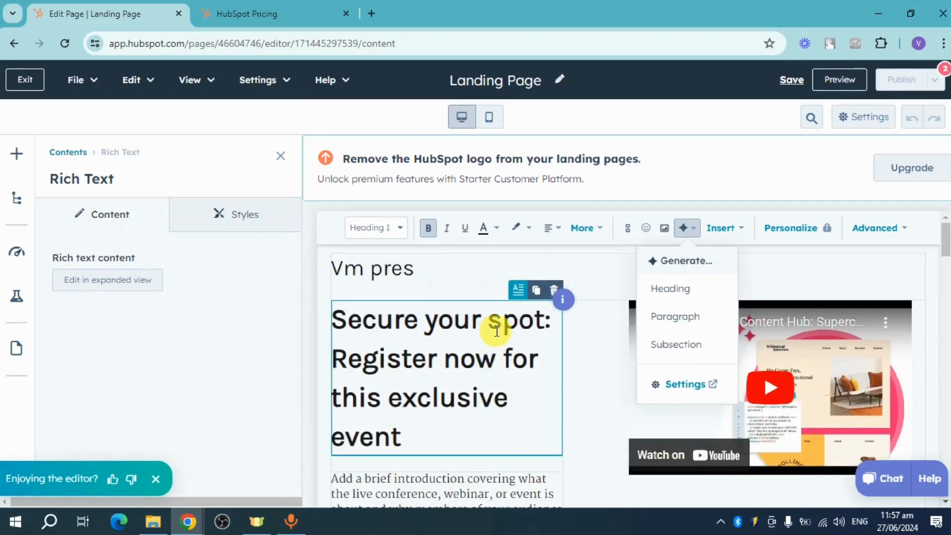
left_click(696, 288)
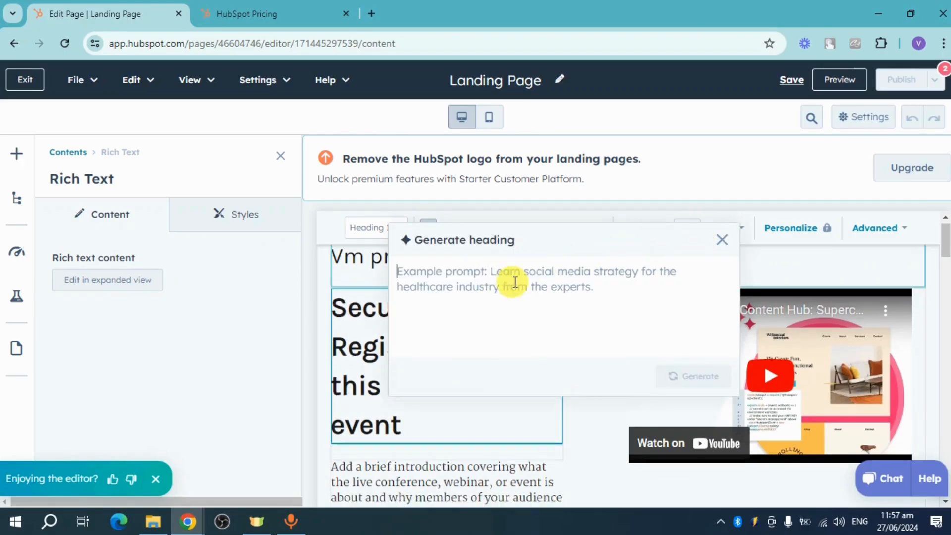
type("clusive of body shapes")
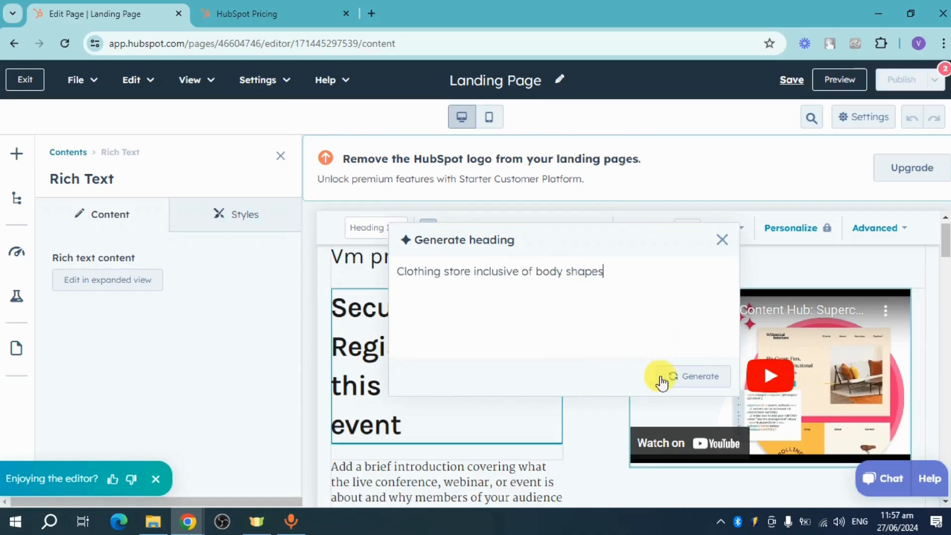
left_click(616, 344)
left_click(684, 377)
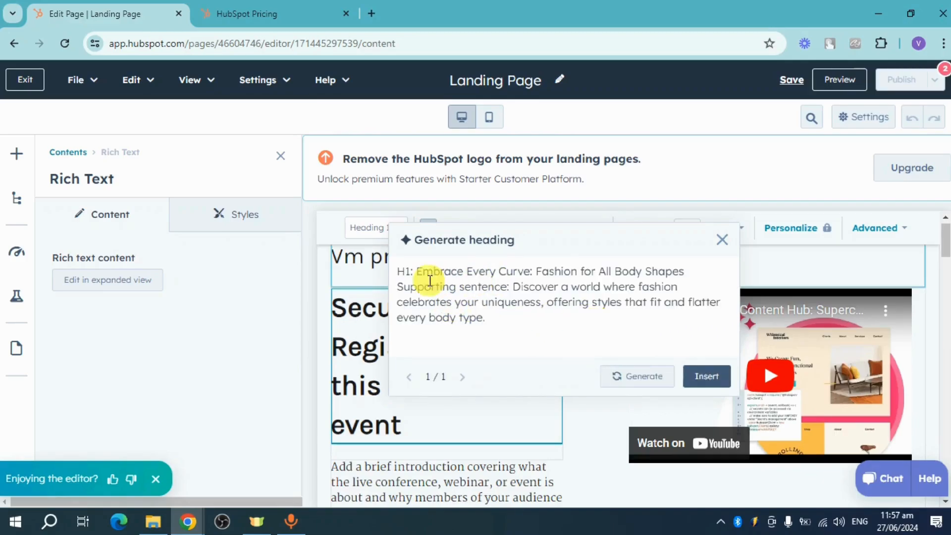
left_click(707, 376)
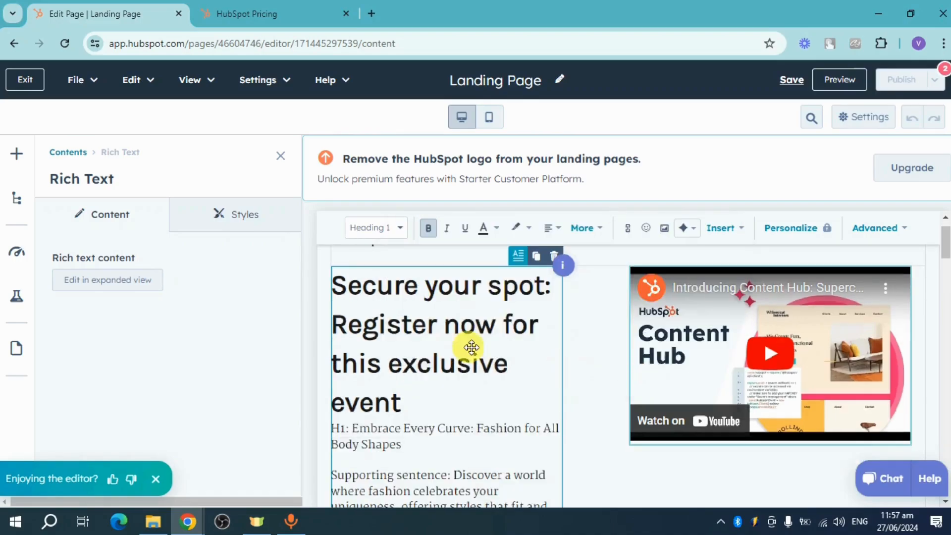
Open the AI content generation options for the selected heading text module
scroll(548, 368, "down", 3)
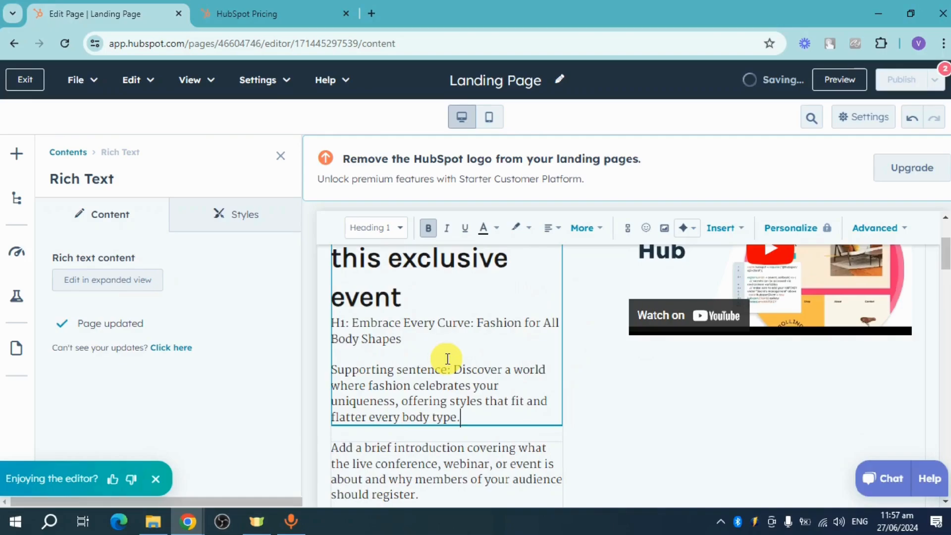
scroll(447, 358, "down", 4)
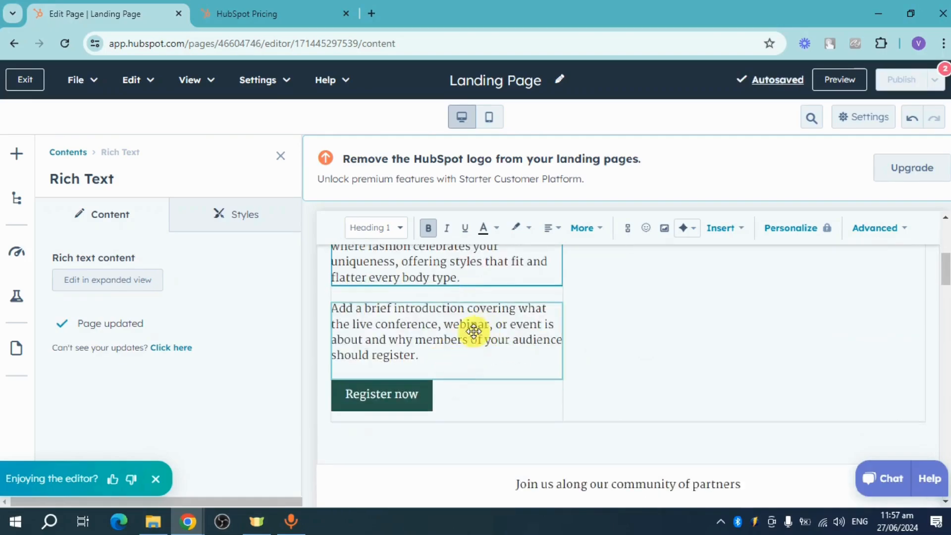
left_click(683, 229)
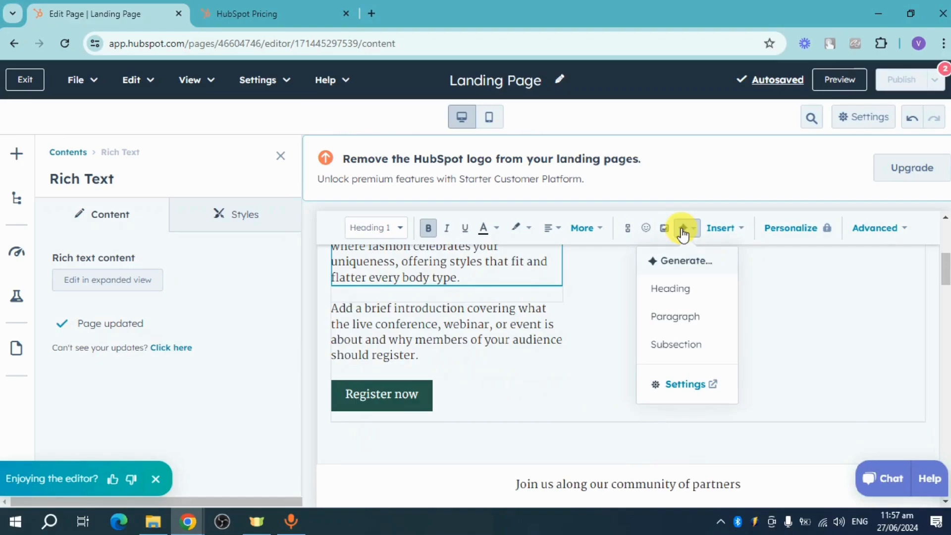